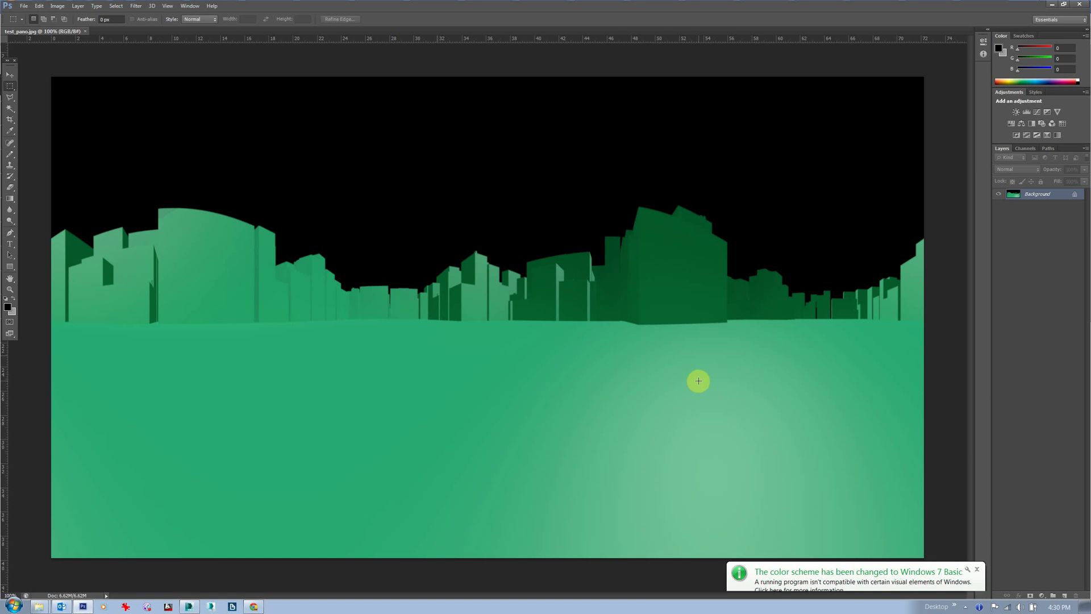
# Dismiss the notification and minimize Photoshop to show the Nanjing Travelling Studio page in Chrome.
pyautogui.click(976, 570)
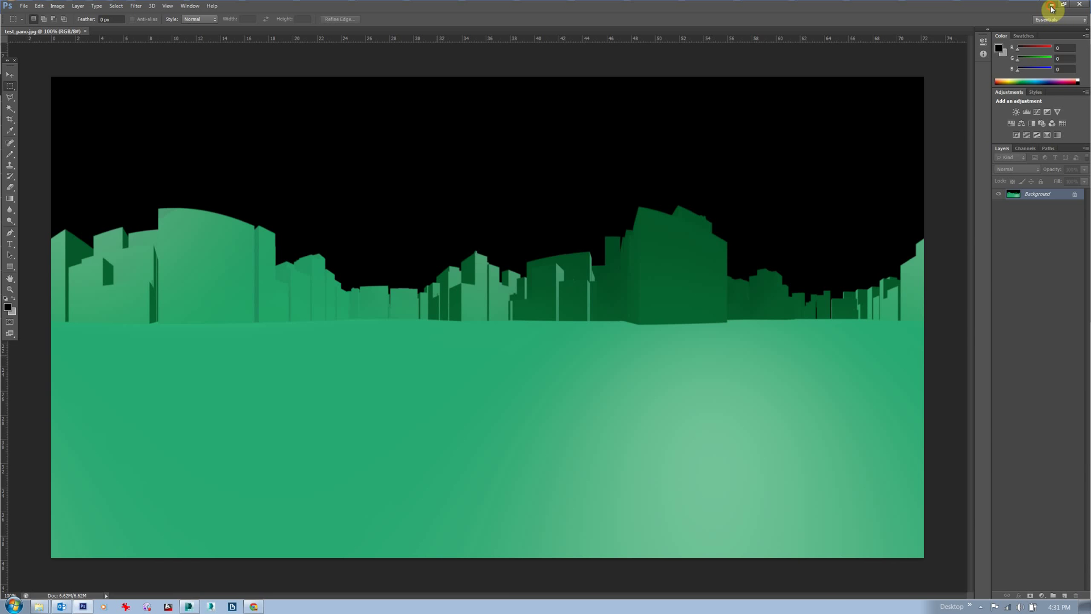
pyautogui.click(1052, 8)
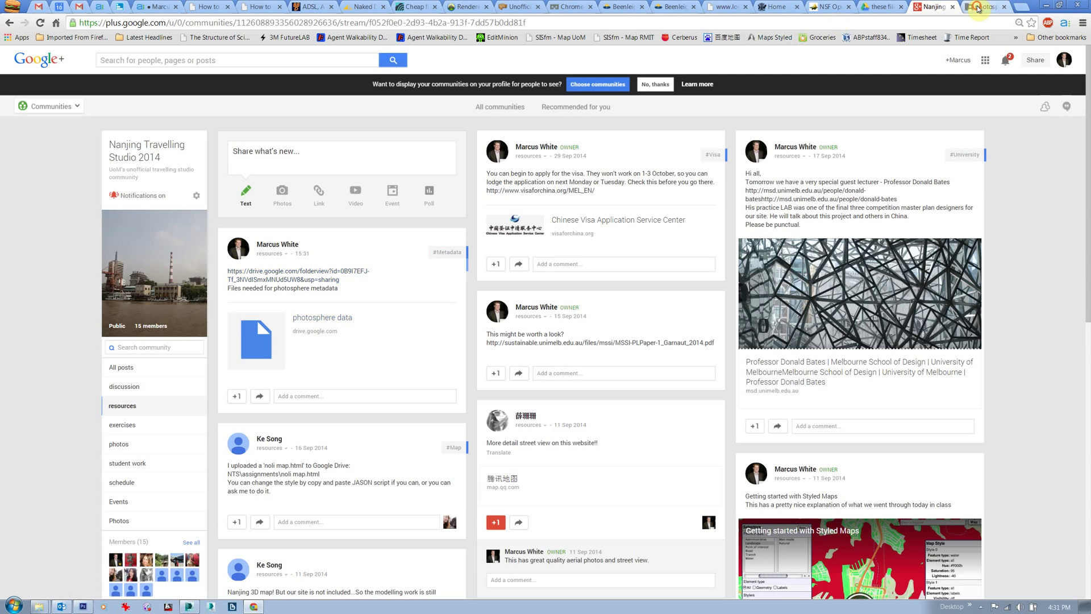
# Open the Drive folder 'these files need to go into photoshop program folder' with manifest.xml and properties.xml.
pyautogui.click(980, 7)
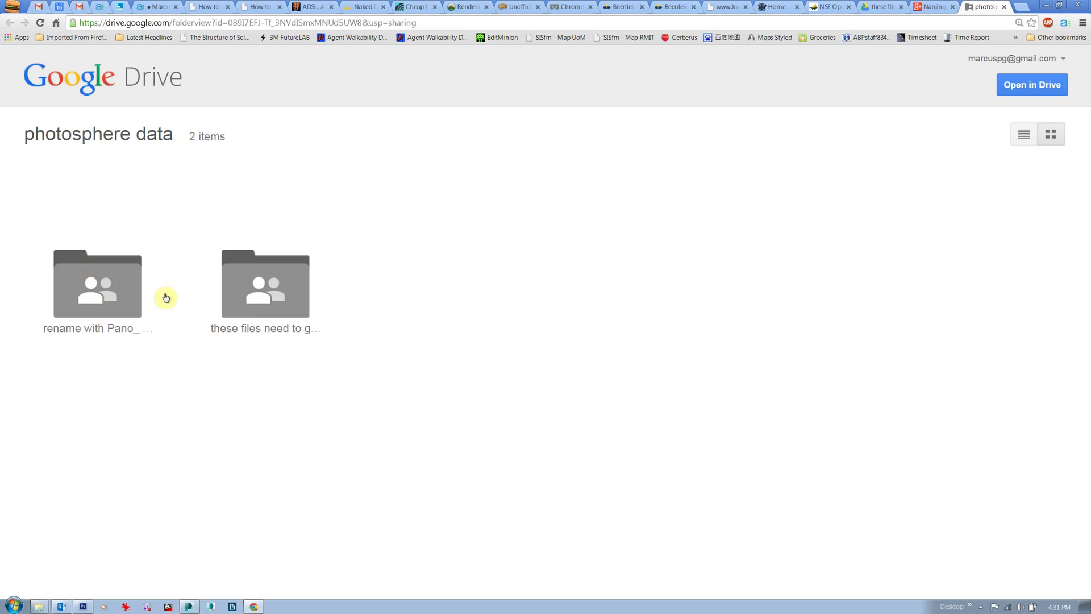
pyautogui.click(247, 301)
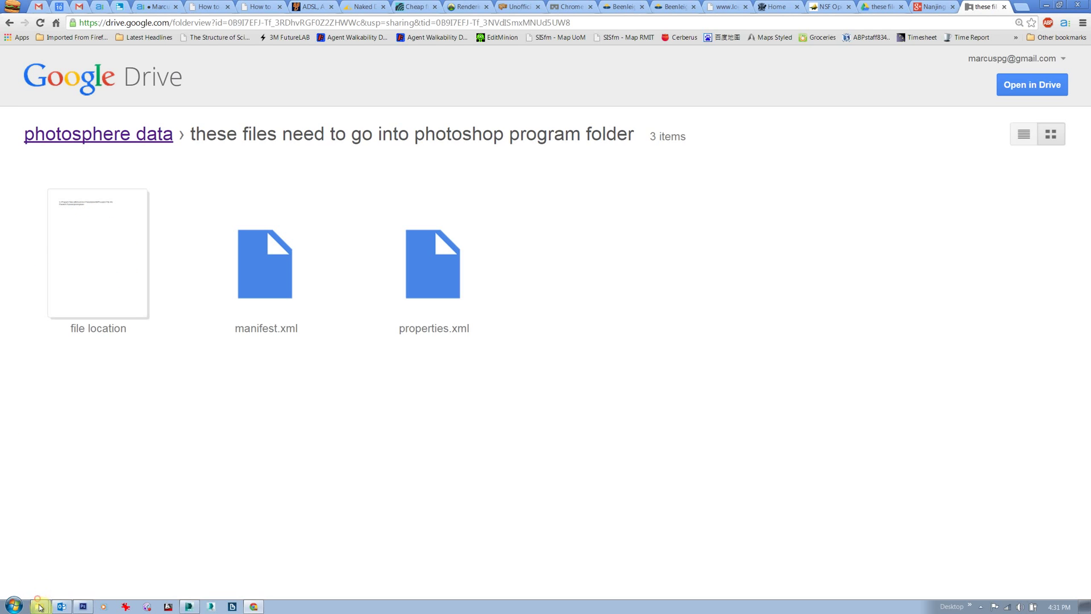
# Confirm manifest.xml and properties.xml are in the XMP panels photosphere folder, then return Drive to photosphere data.
pyautogui.click(72, 569)
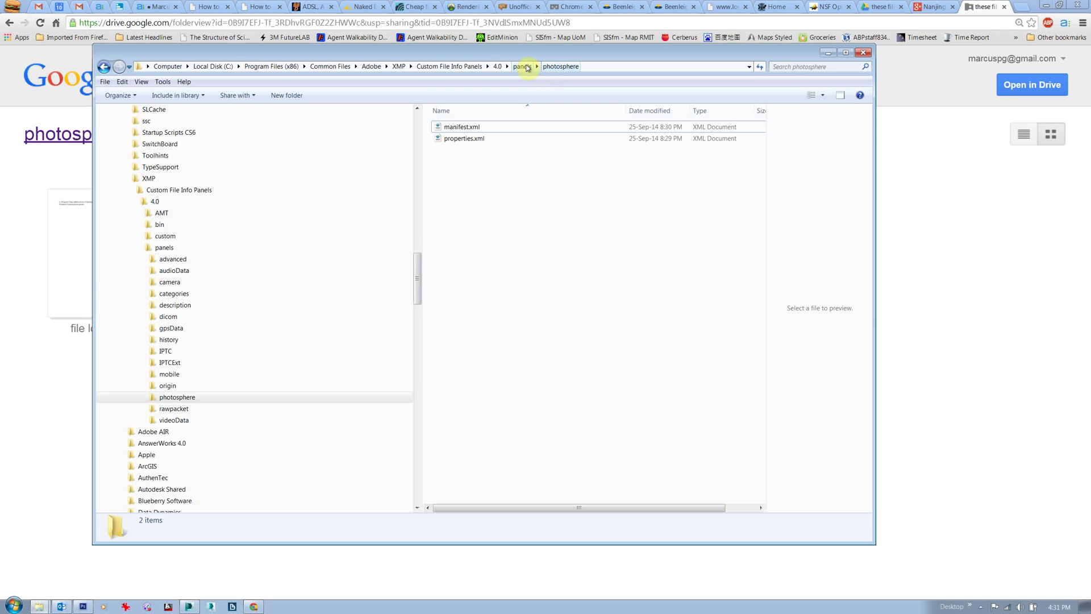
pyautogui.moveTo(257, 281)
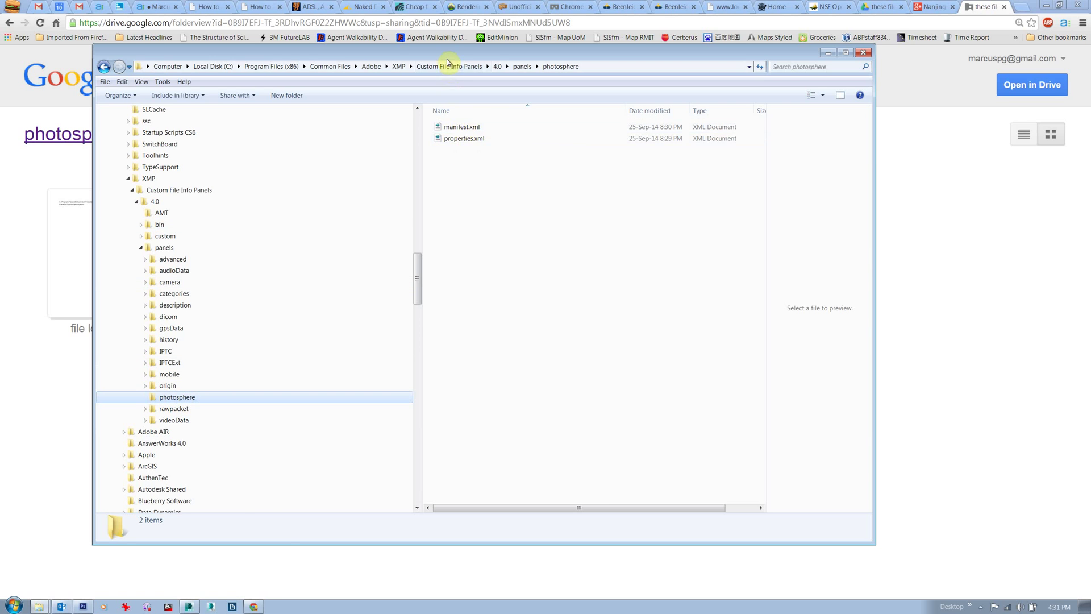
pyautogui.moveTo(455, 59)
pyautogui.mouseDown()
pyautogui.moveTo(631, 83)
pyautogui.moveTo(651, 96)
pyautogui.mouseUp()
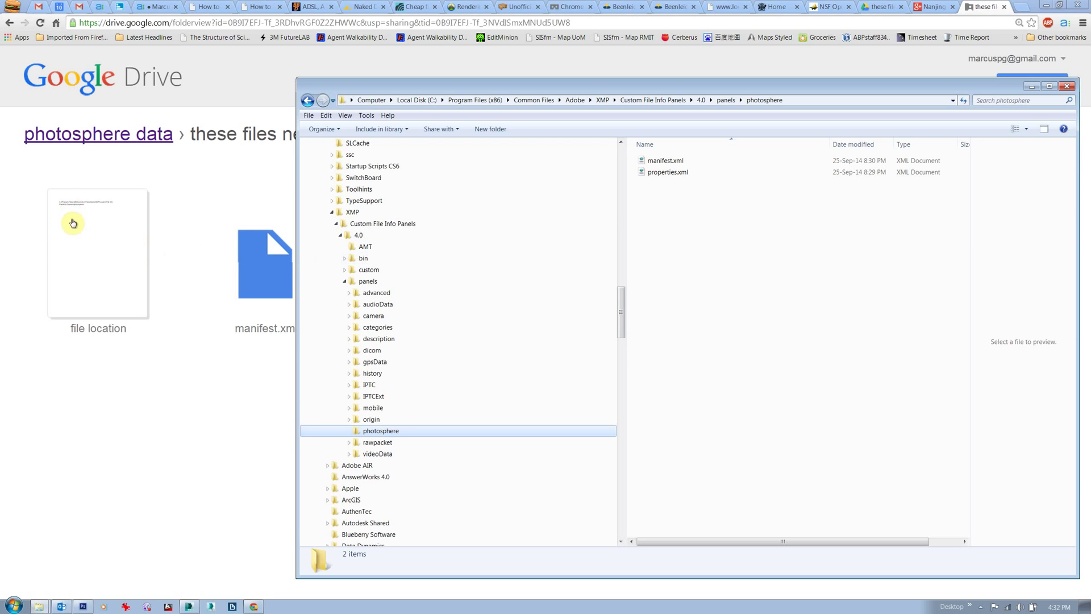
pyautogui.click(10, 24)
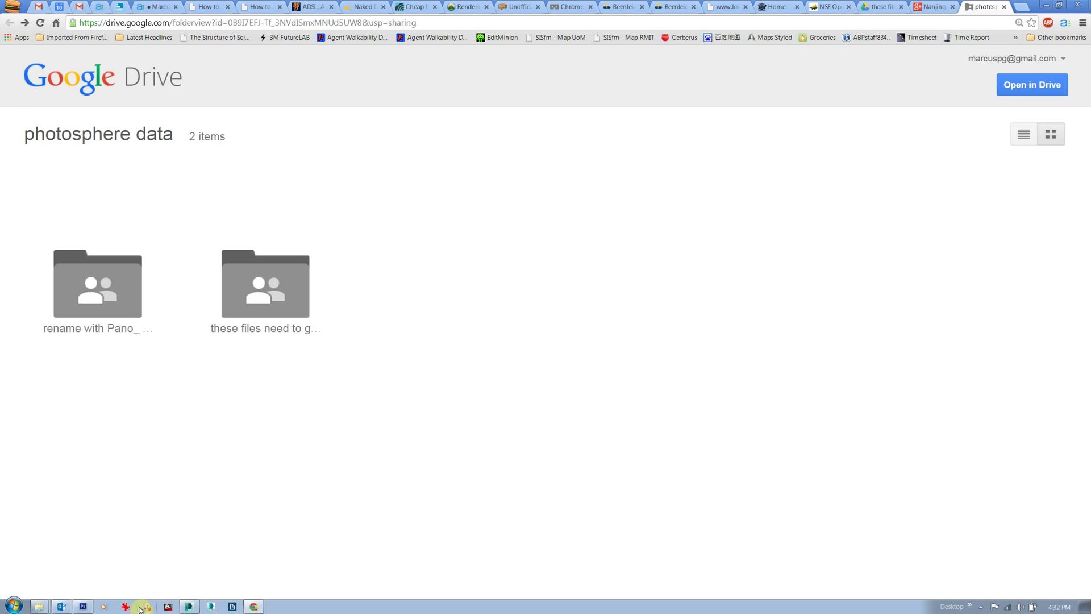
# Bring the green city panorama back in Photoshop and open File Info for test_pano.jpg.
pyautogui.click(82, 606)
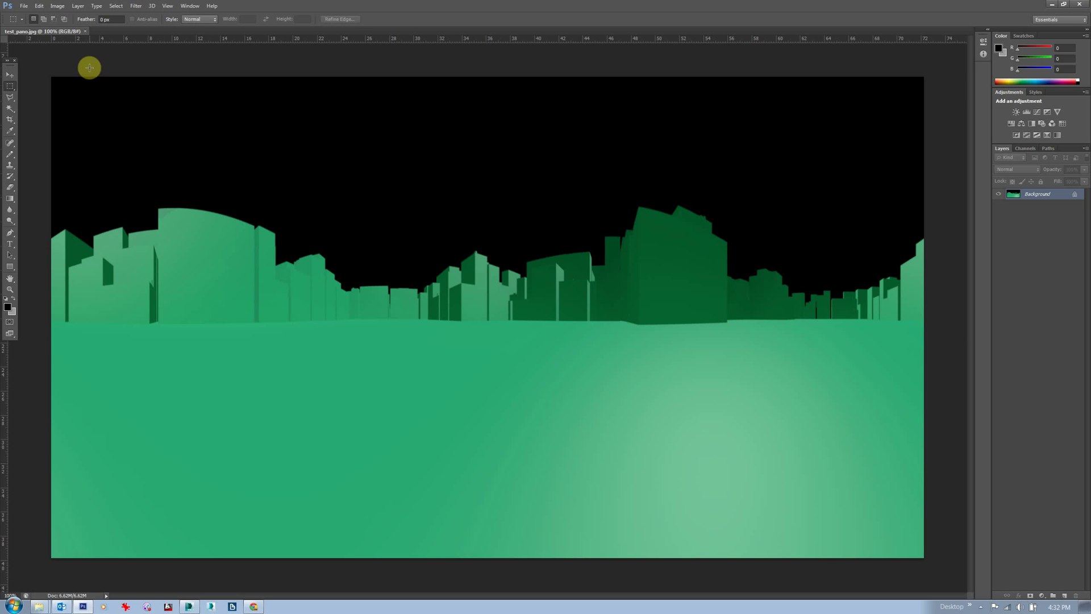
pyautogui.click(25, 7)
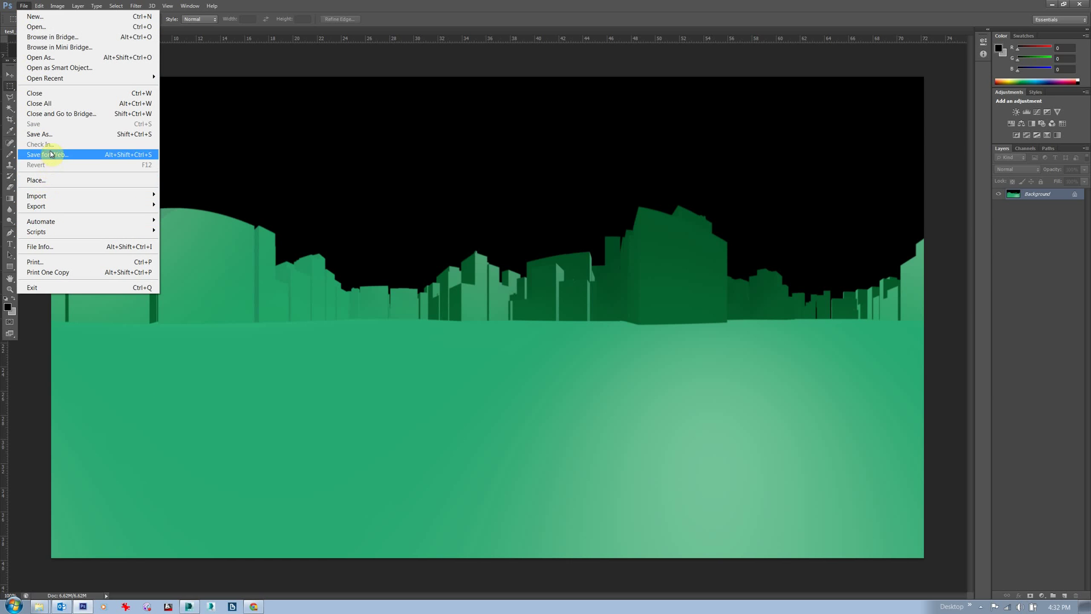
pyautogui.click(54, 246)
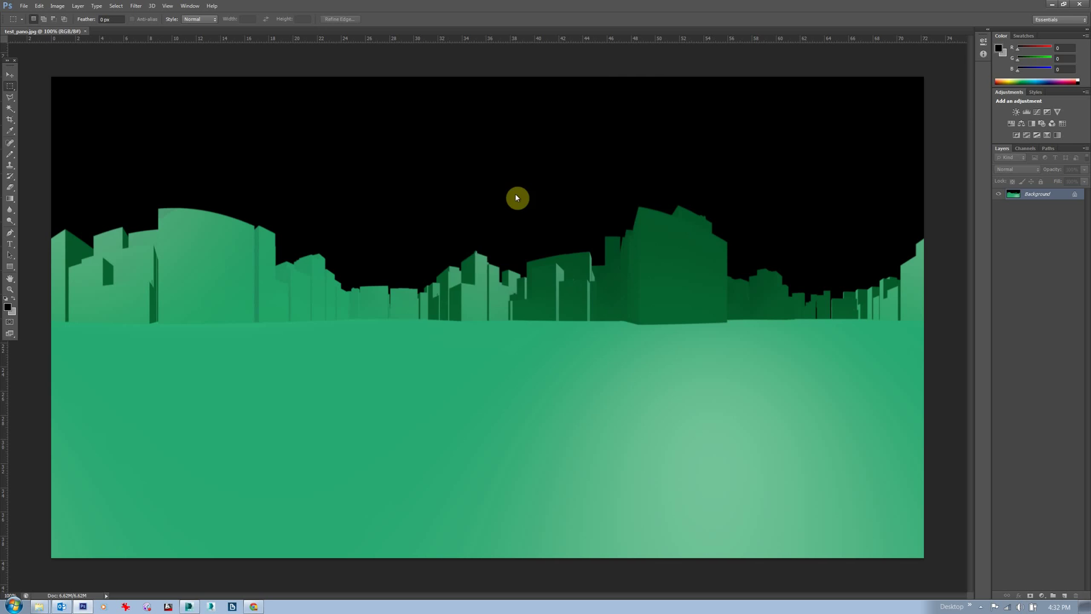
# Go to the Photosphere tab and start a metadata import that appends matching properties.
pyautogui.click(463, 188)
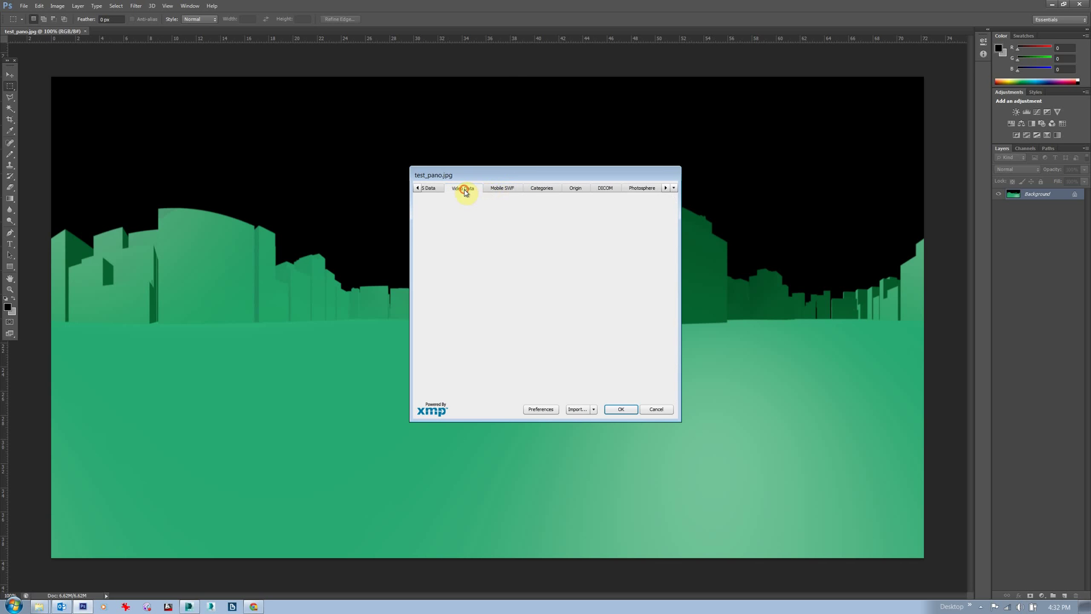
pyautogui.click(576, 189)
pyautogui.click(637, 190)
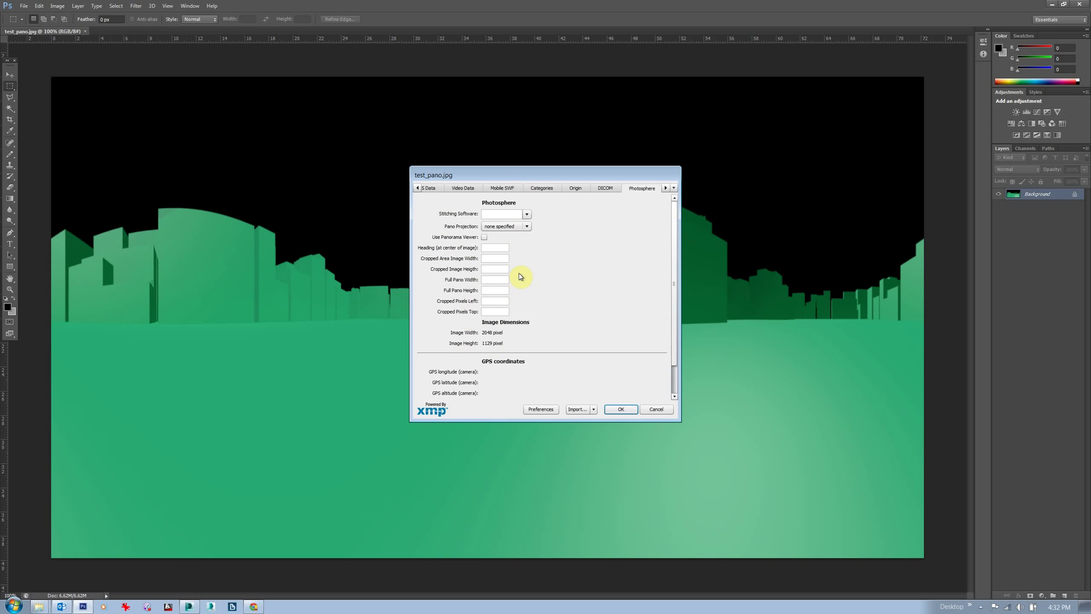
pyautogui.click(576, 409)
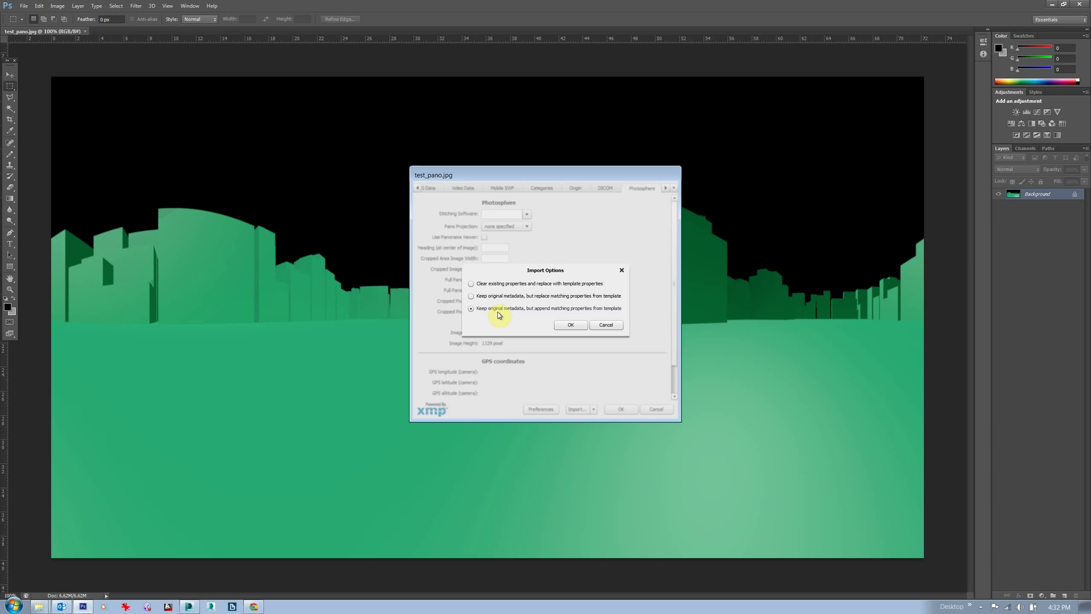
pyautogui.click(569, 325)
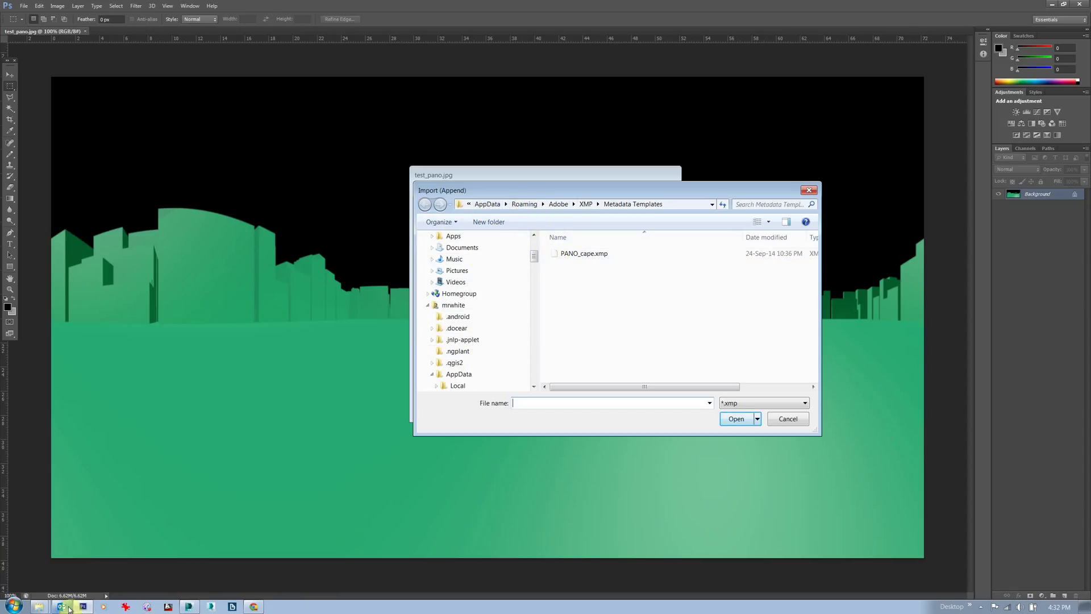
# Find 10000_5000.xmp in the Drive 'rename with Pano_' folder, then return to Photoshop's import browser.
pyautogui.click(47, 608)
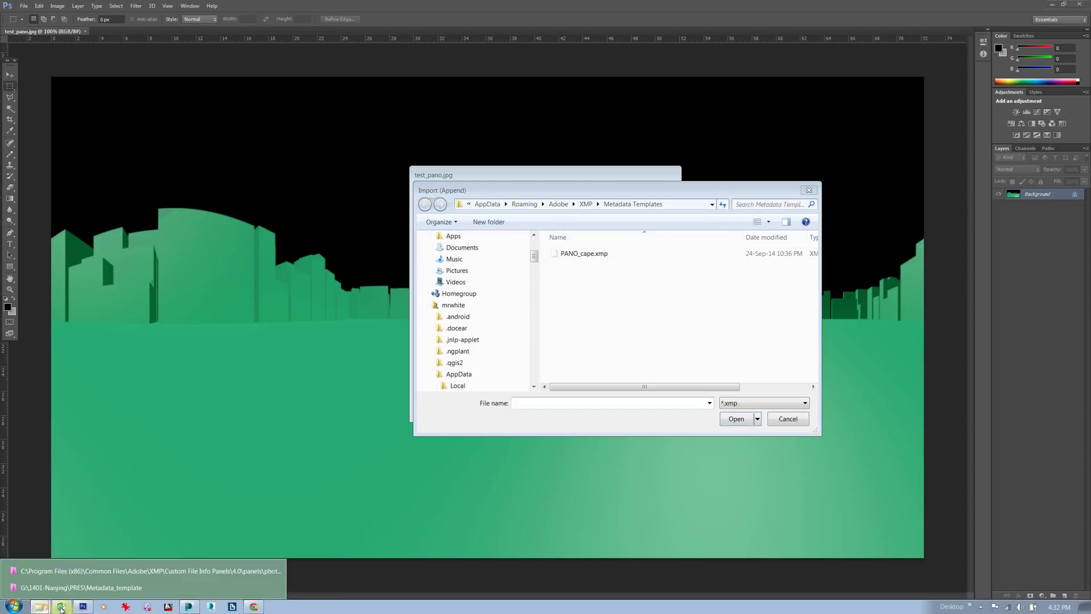
pyautogui.click(250, 606)
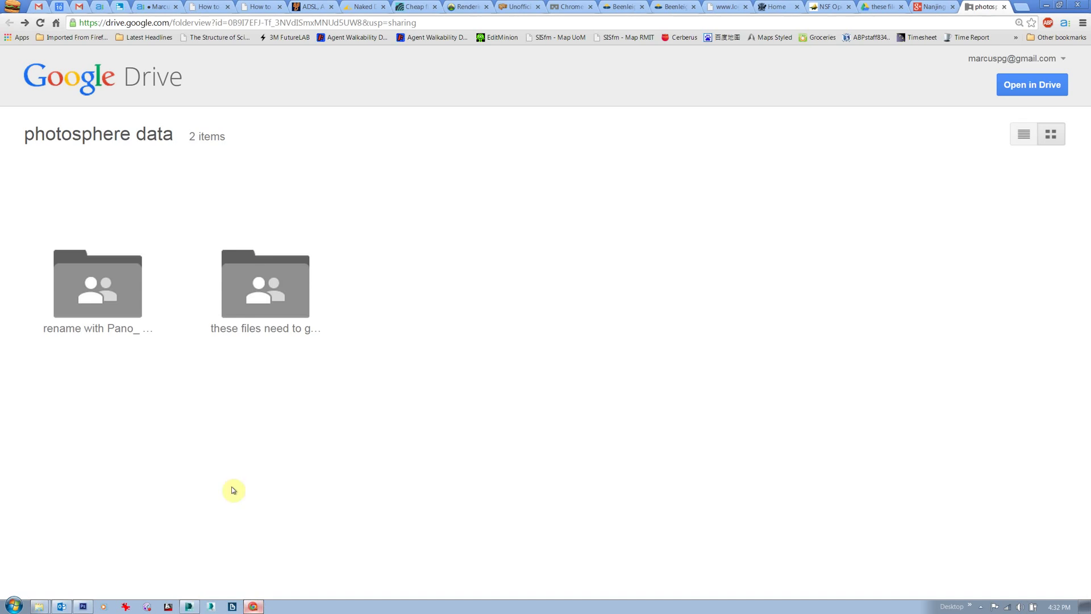
pyautogui.doubleClick(110, 284)
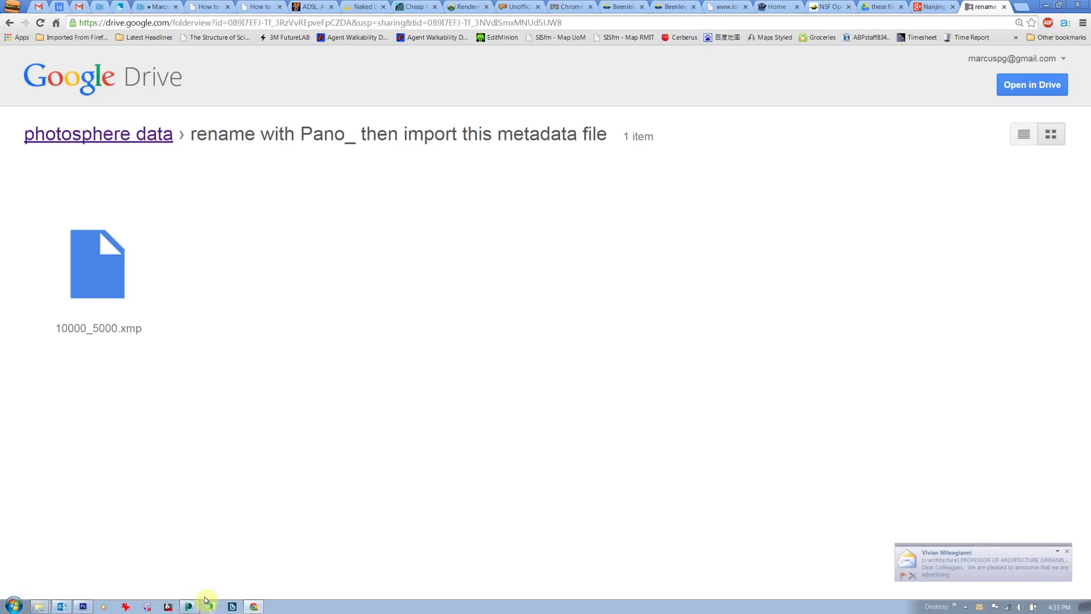
pyautogui.click(91, 607)
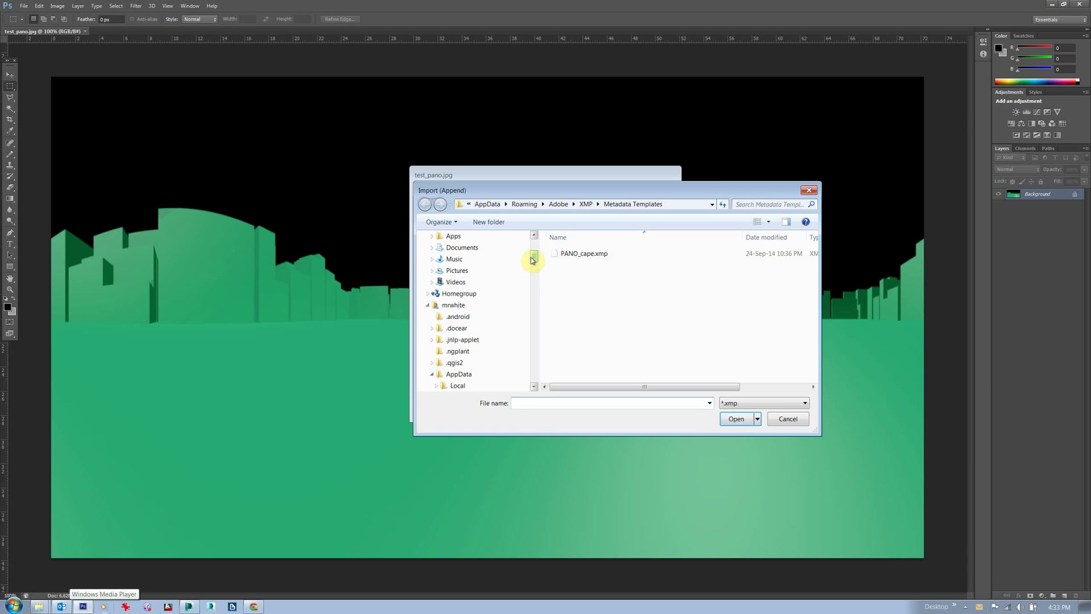
pyautogui.moveTo(531, 258); pyautogui.dragTo(530, 372)
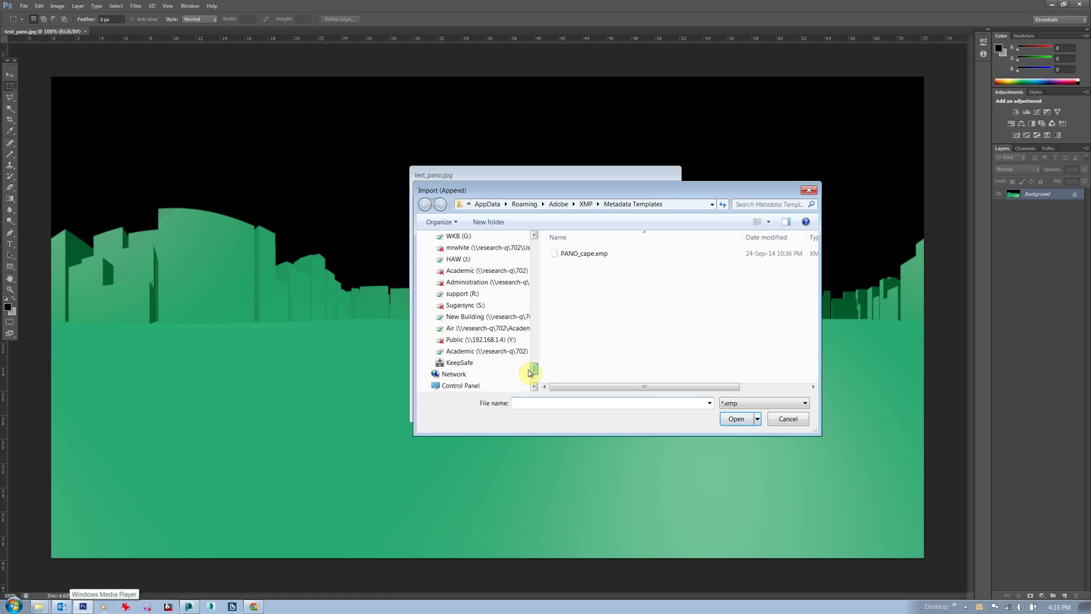
pyautogui.moveTo(477, 307)
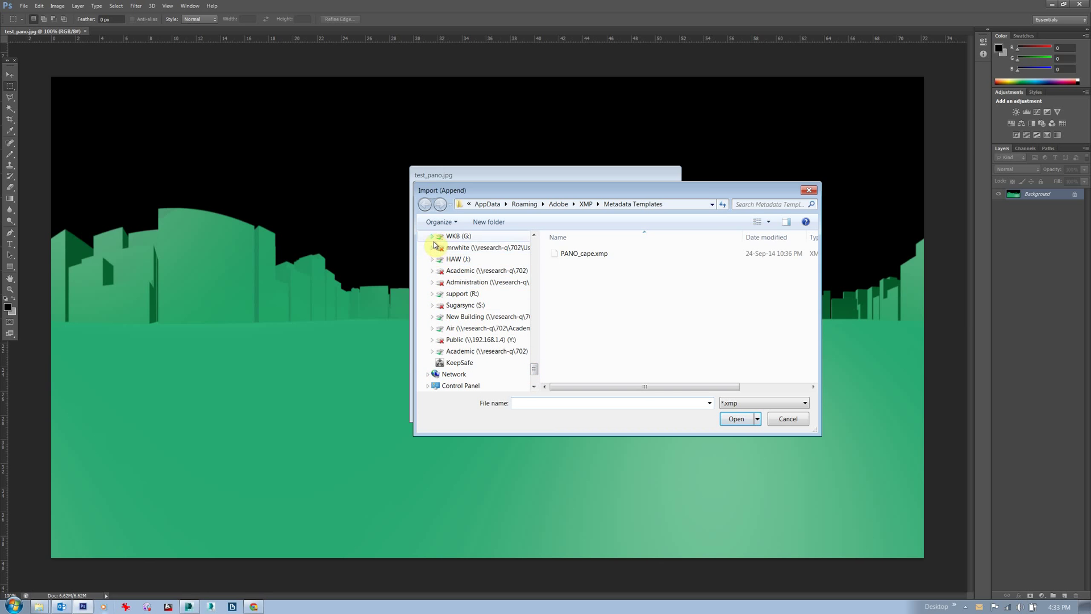
pyautogui.scroll(5, 434, 246)
pyautogui.scroll(5, 434, 298)
pyautogui.scroll(3, 436, 299)
pyautogui.scroll(5, 430, 278)
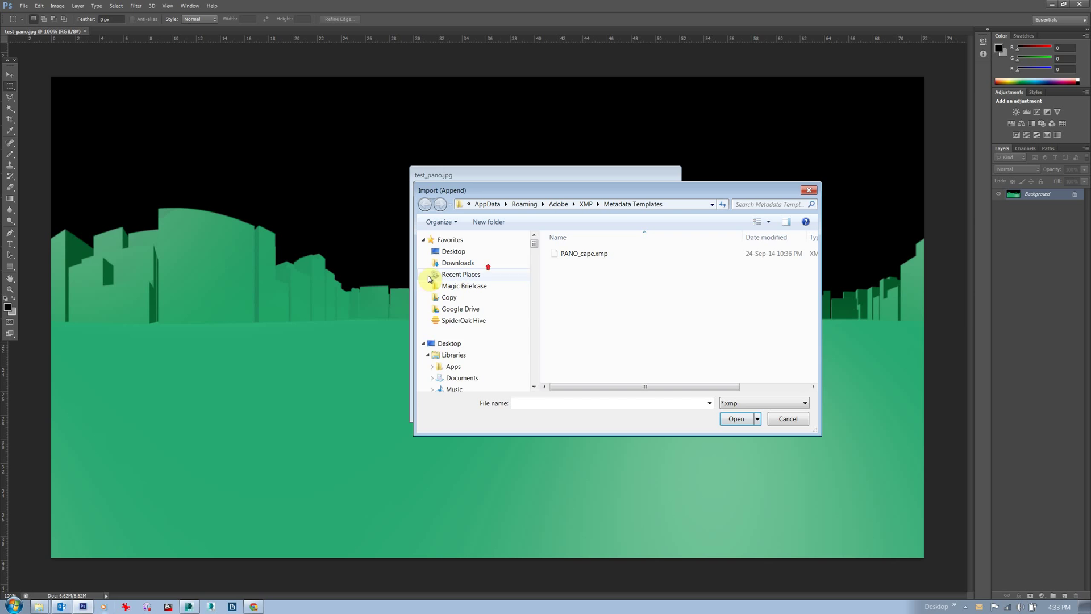
pyautogui.scroll(-3, 430, 325)
# Import 10000_5000.xmp from G:\1401-Nanjing\PRES\Metadata_template's 'rename with Pano_' folder.
pyautogui.click(428, 316)
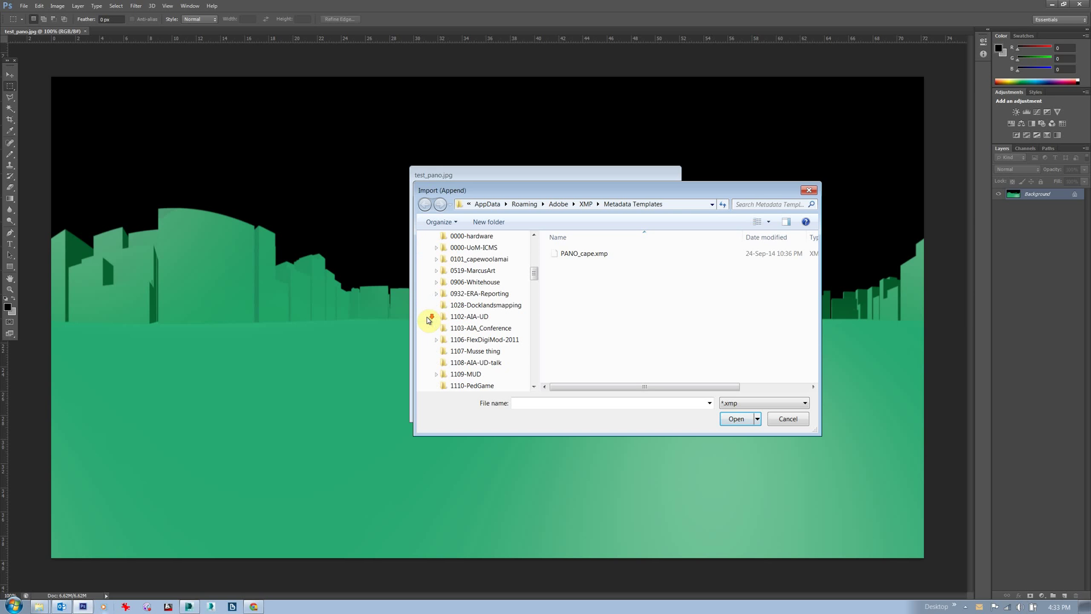
pyautogui.scroll(-3, 429, 319)
pyautogui.scroll(-3, 430, 317)
pyautogui.scroll(-3, 433, 316)
pyautogui.scroll(-3, 437, 315)
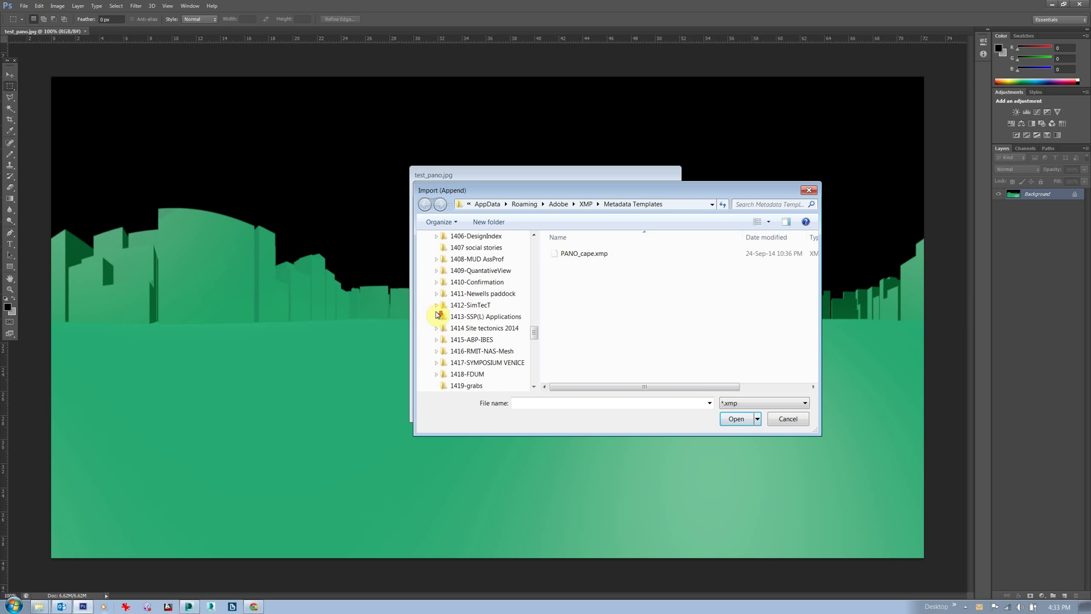
pyautogui.scroll(1, 439, 314)
pyautogui.scroll(1, 461, 286)
pyautogui.click(469, 260)
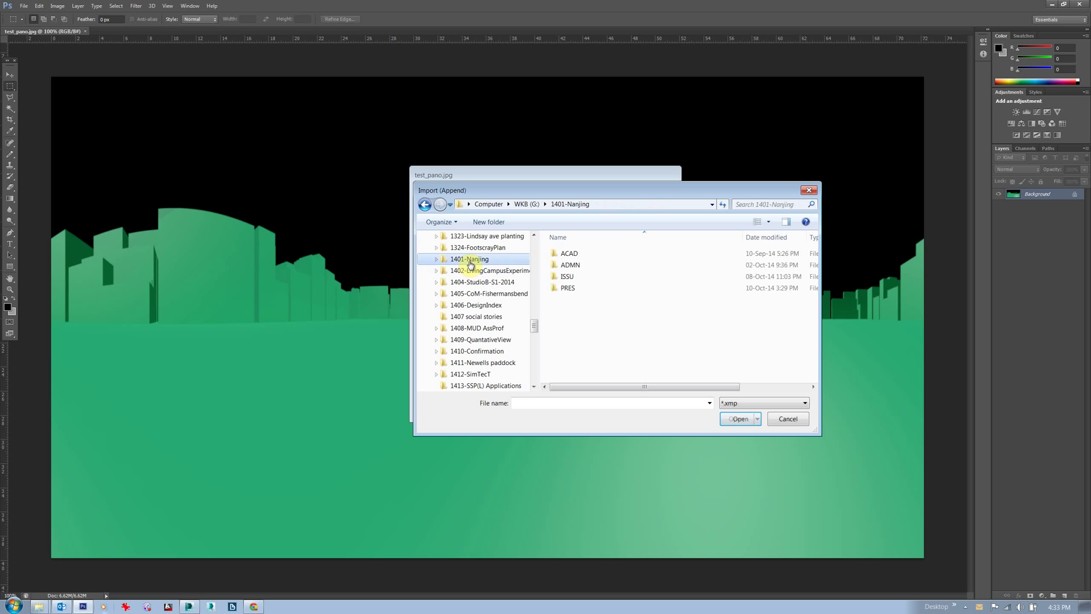
pyautogui.doubleClick(562, 287)
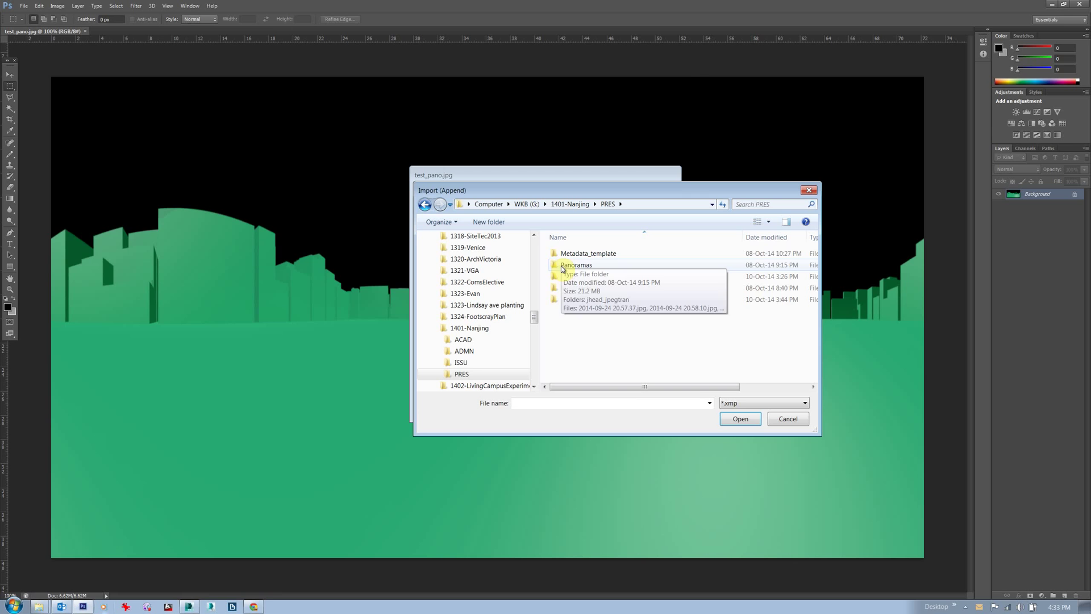
pyautogui.doubleClick(563, 253)
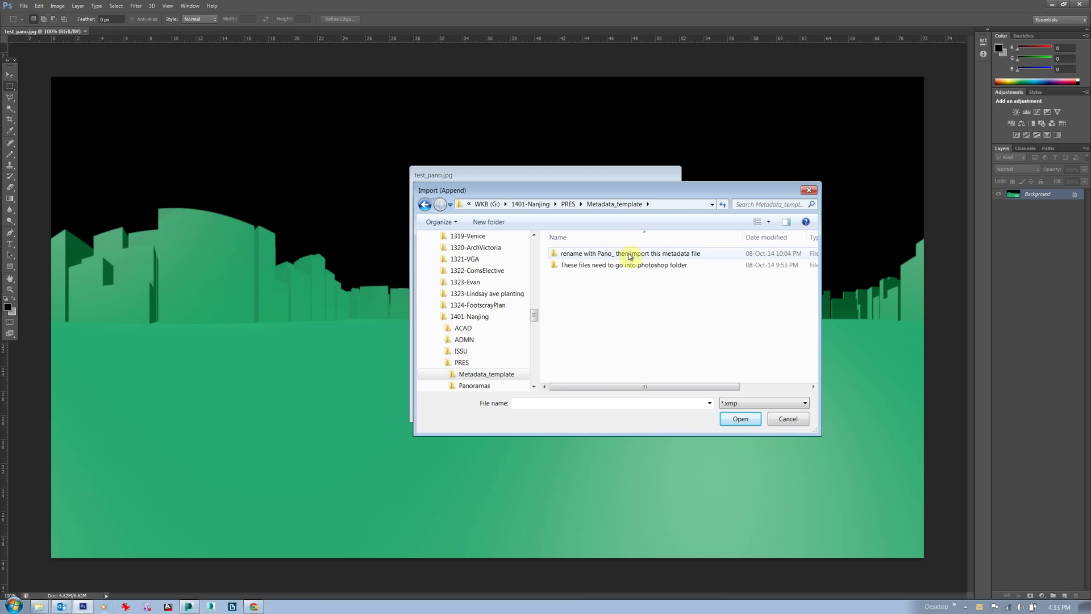
pyautogui.doubleClick(573, 256)
pyautogui.click(558, 254)
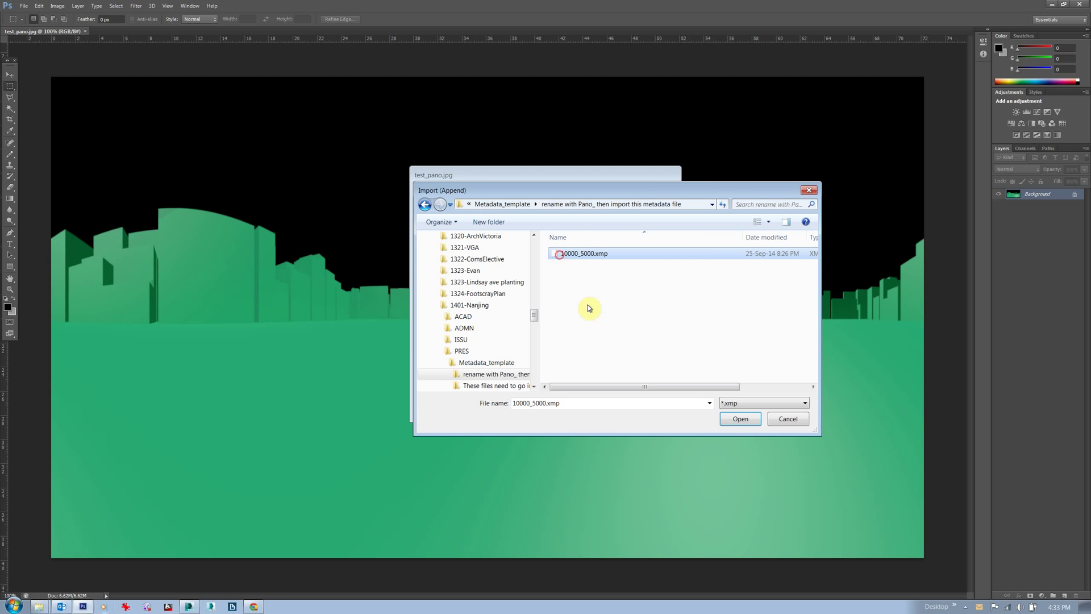
pyautogui.click(740, 420)
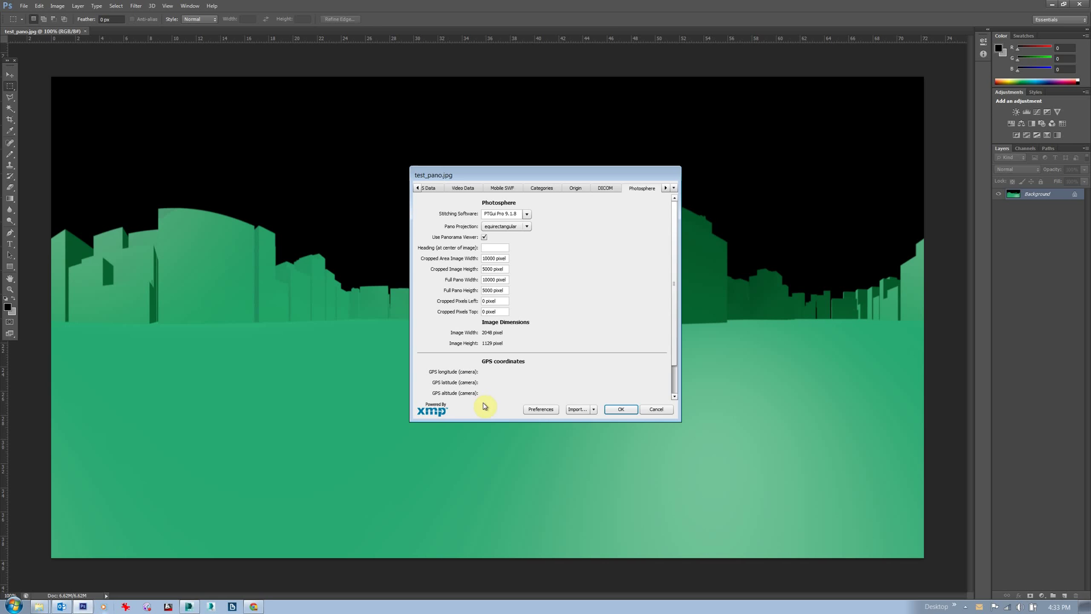
# Apply the Photosphere metadata and start a Save As copy named panotest_pano.jpg.
pyautogui.click(620, 409)
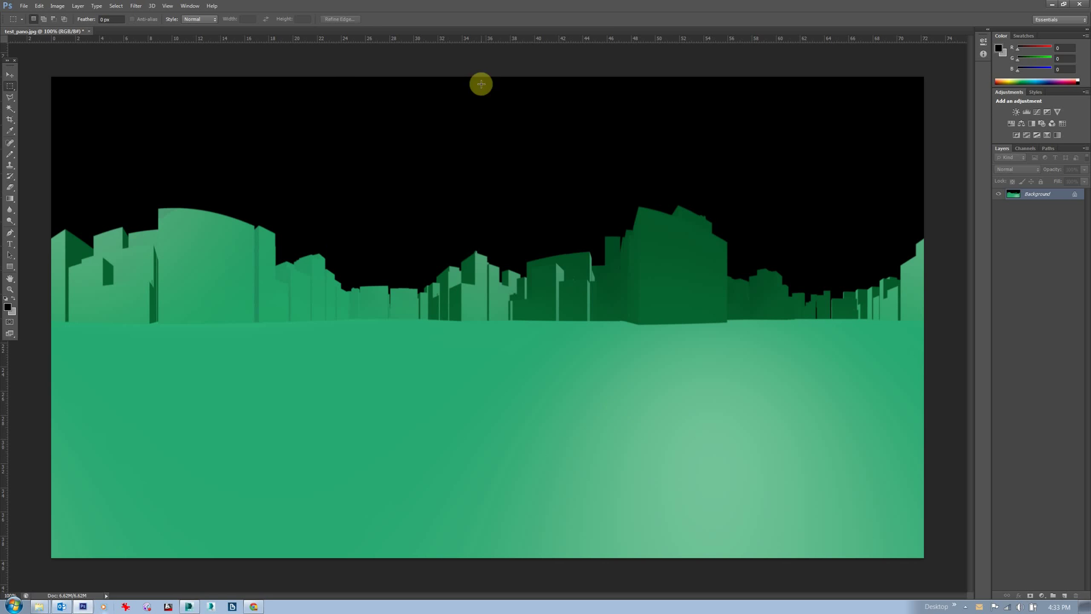
pyautogui.click(27, 7)
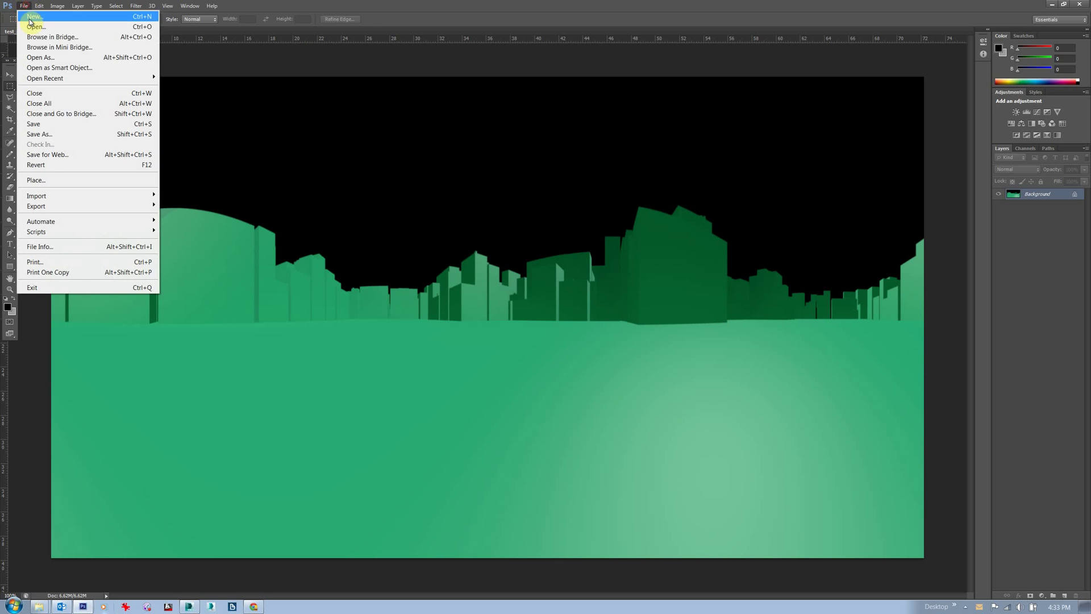
pyautogui.click(40, 134)
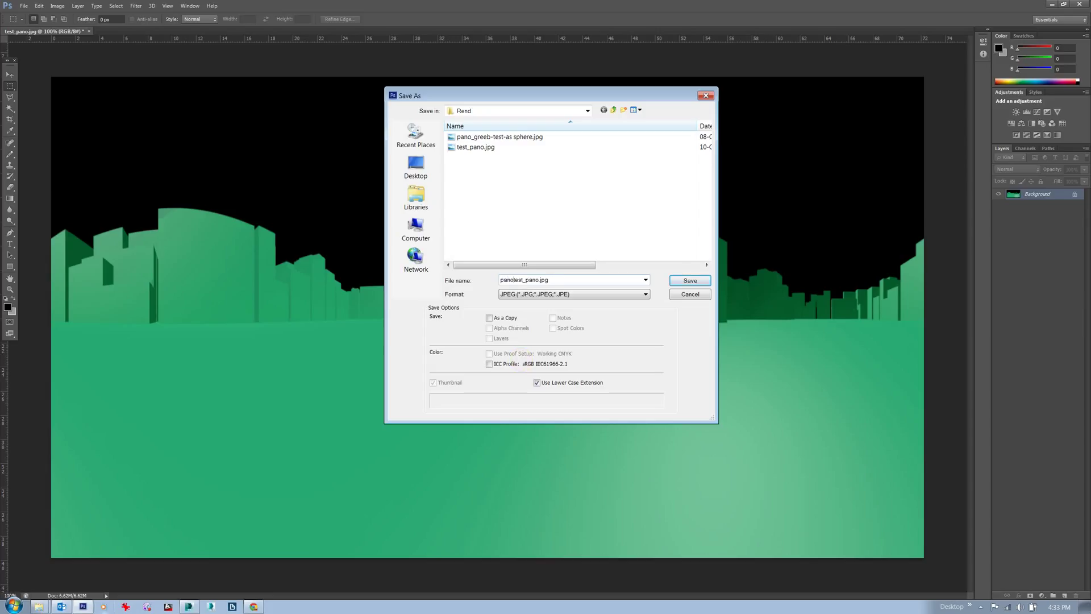
# Add the underscore to make pano_test_pano.jpg, save it in Rend, and accept the JPEG options.
pyautogui.click(553, 280)
pyautogui.click(678, 283)
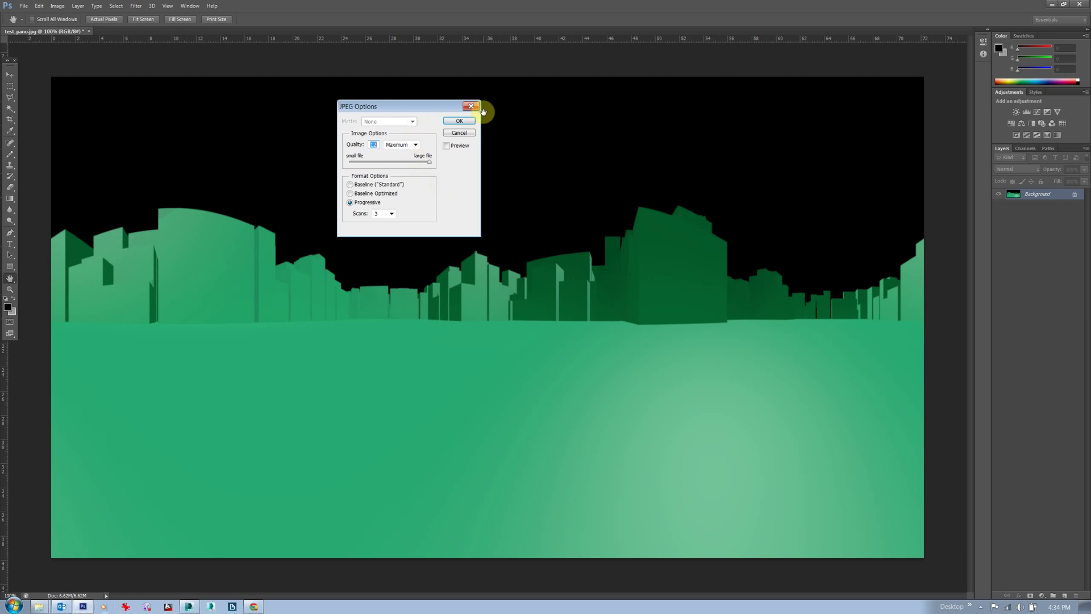
pyautogui.click(459, 121)
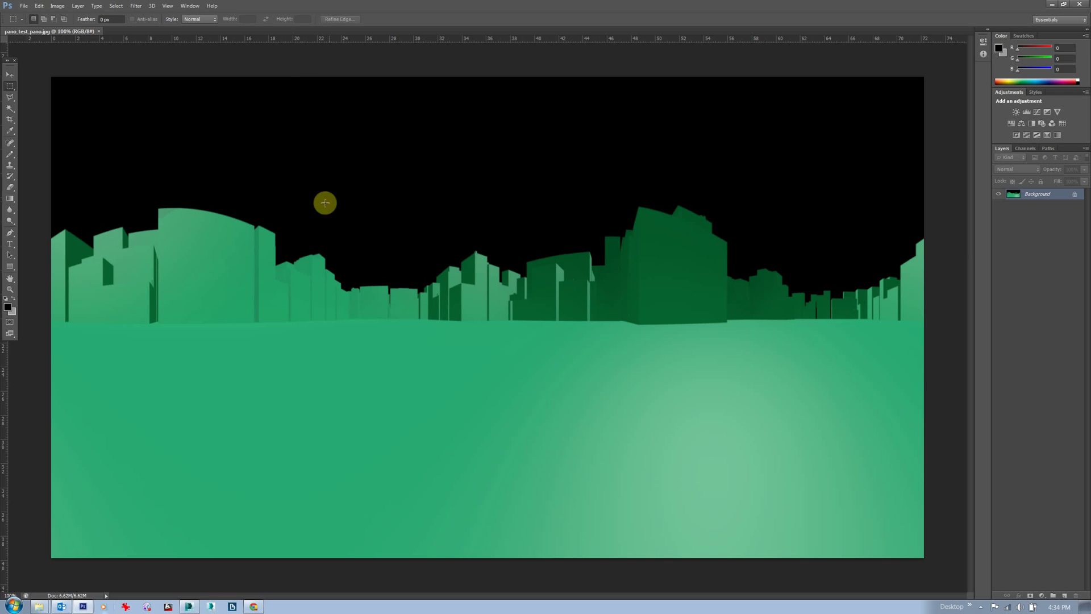